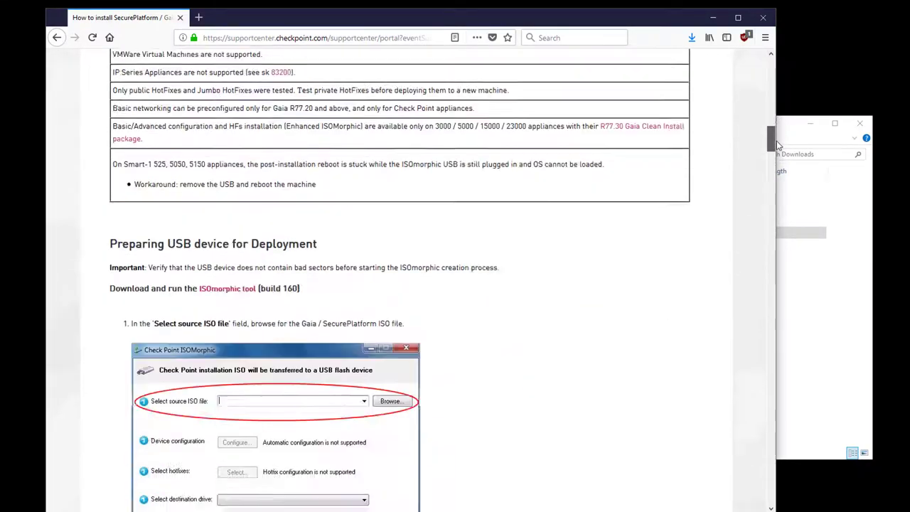
Launch ISOmorphic.exe from the Downloads folder as administrator
left_click_drag(778, 148, 776, 152)
left_click(817, 211)
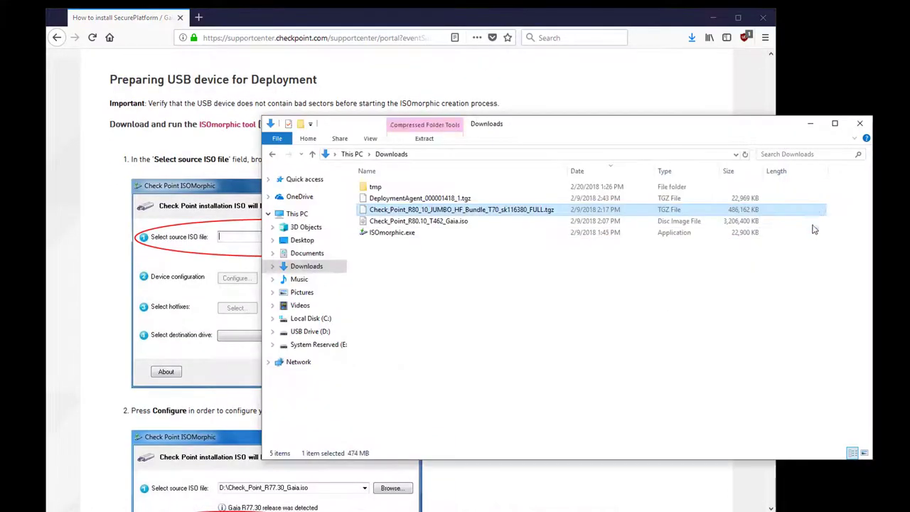
right_click(406, 232)
left_click(430, 254)
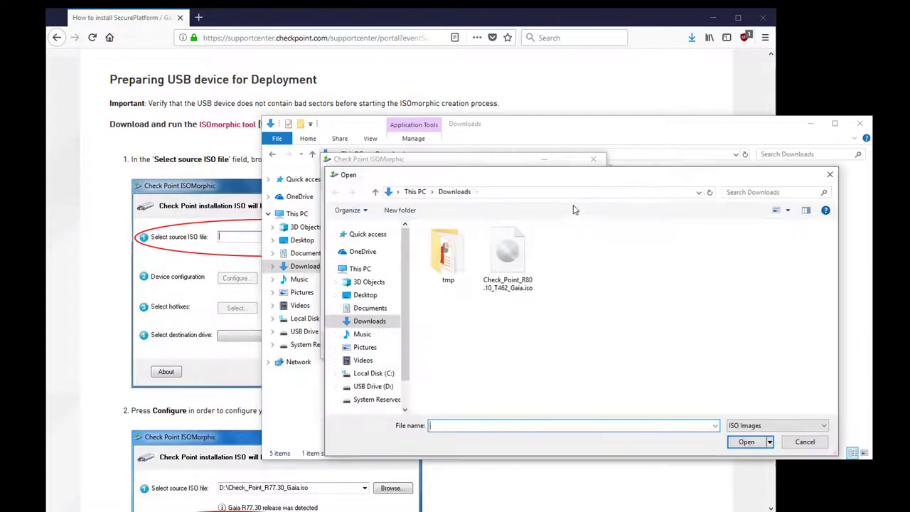
Load Check_Point_R80.10_T462_Gaia.iso as the source and select the D:\ USB drive as destination
left_click(495, 270)
left_click(738, 441)
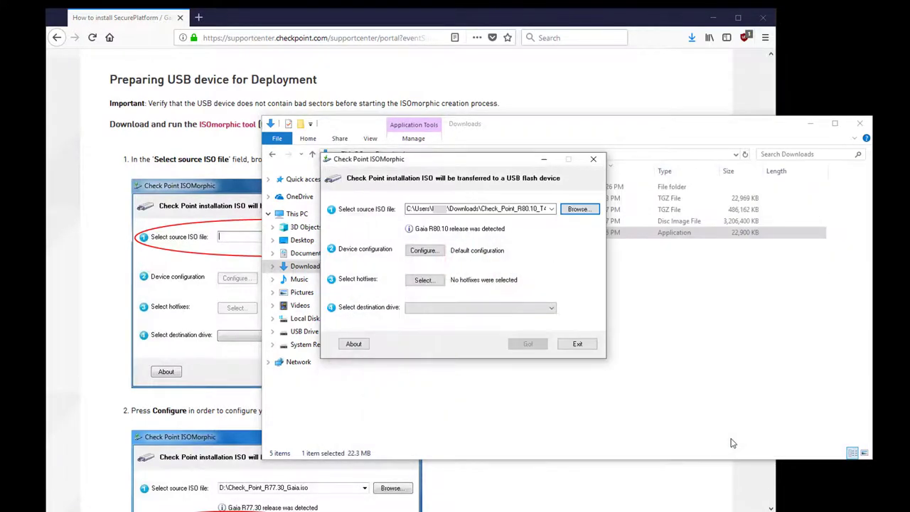
left_click(449, 309)
left_click(450, 317)
Start writing and set the install to run automatically without confirmation, accepting the USB-removal warning
left_click(527, 344)
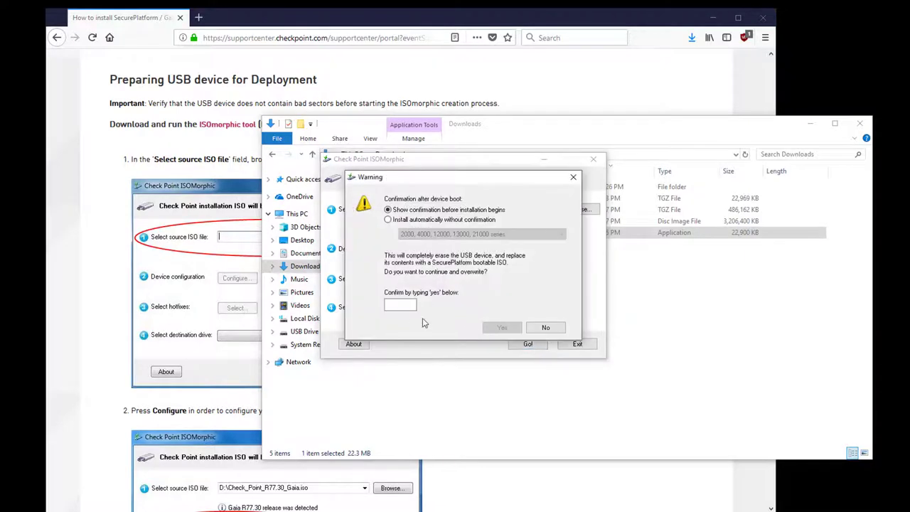
left_click(402, 221)
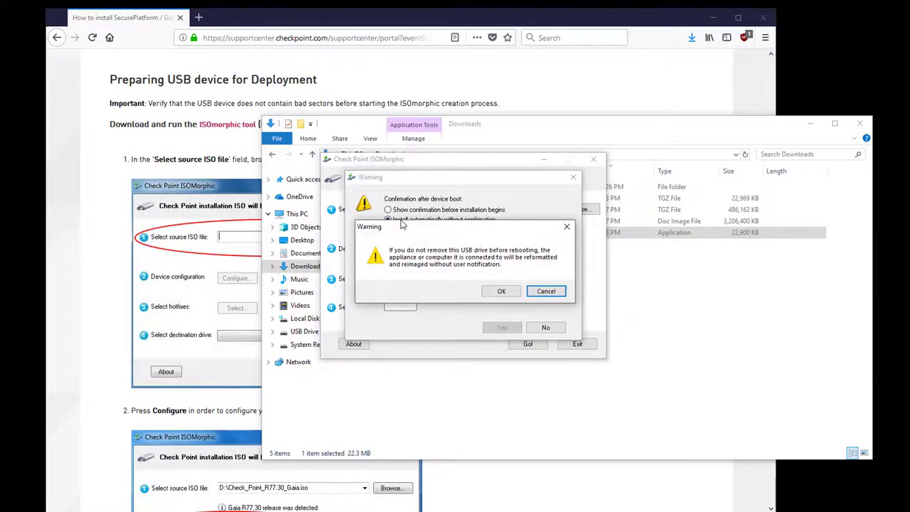
left_click(500, 291)
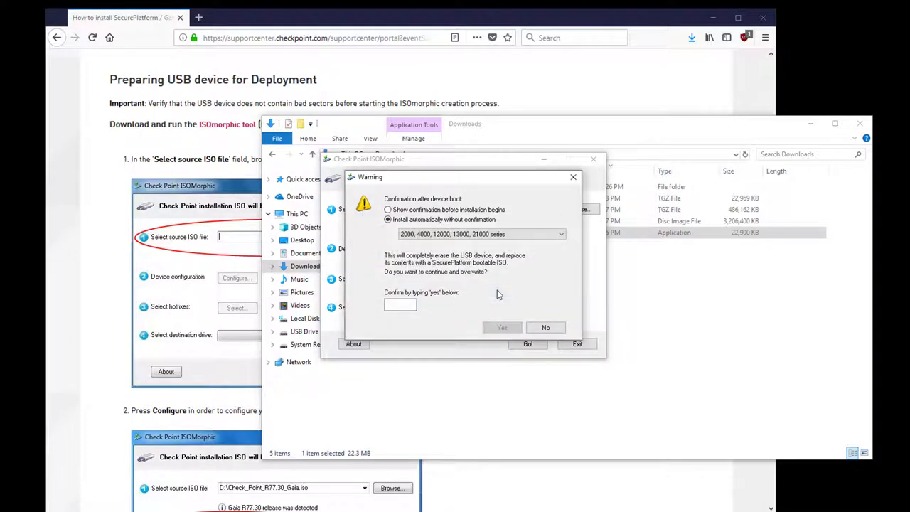
Choose the 3000, 5000, 15000, 23000 appliance series and confirm erasing the USB with 'yes'
left_click(532, 234)
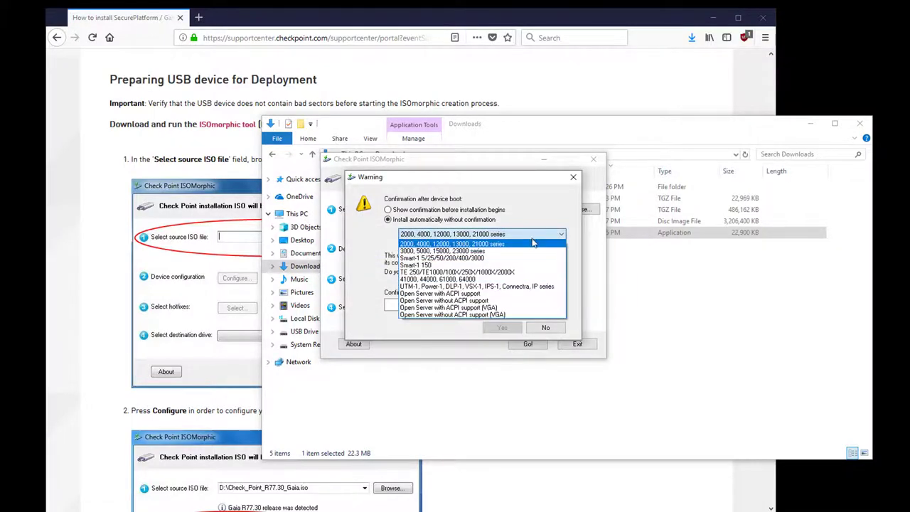
left_click(533, 251)
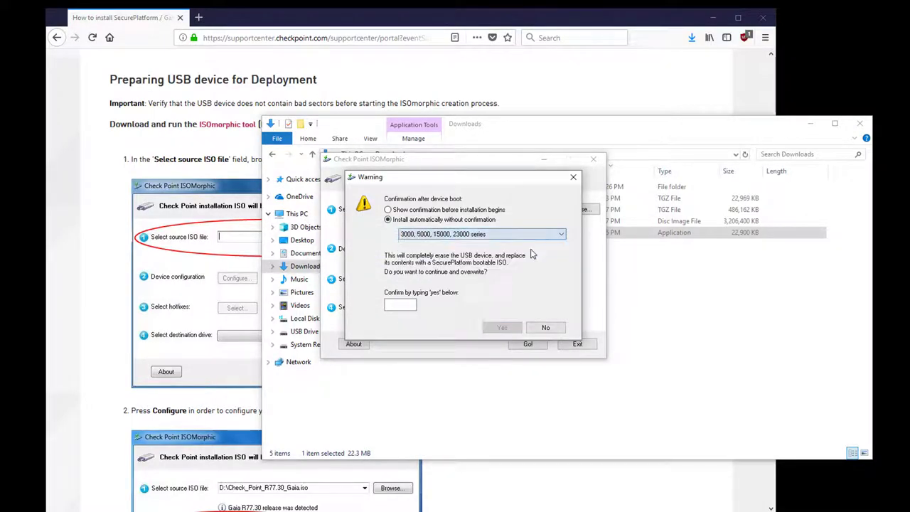
left_click(390, 304)
type("yes")
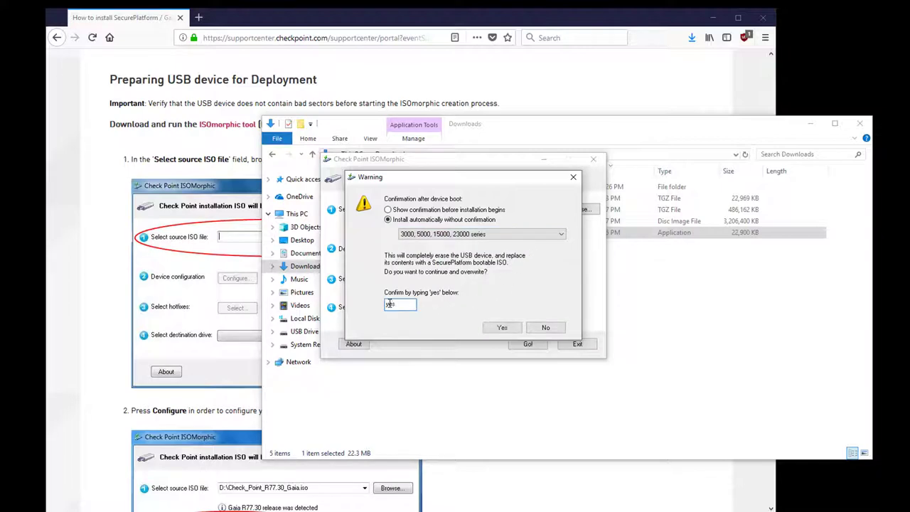
left_click(501, 326)
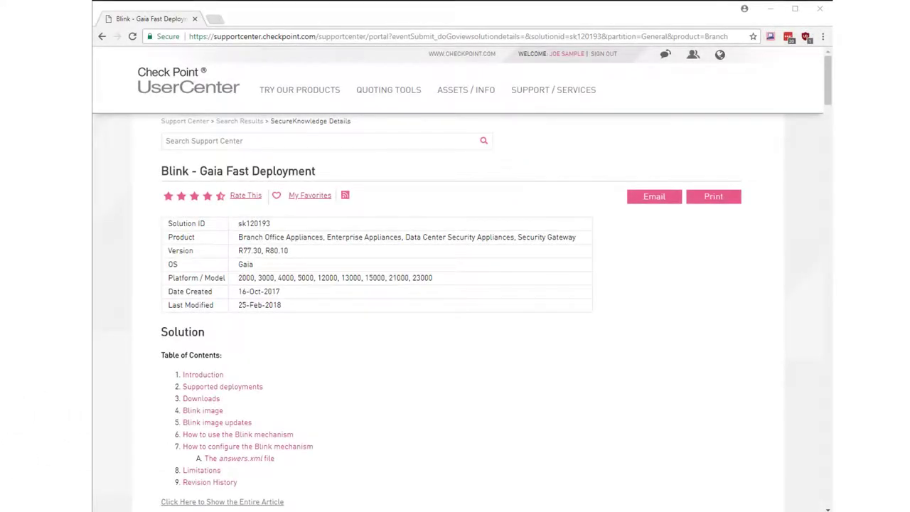
Scroll the sk120193 Blink article down to its Downloads table
left_click_drag(828, 96, 828, 193)
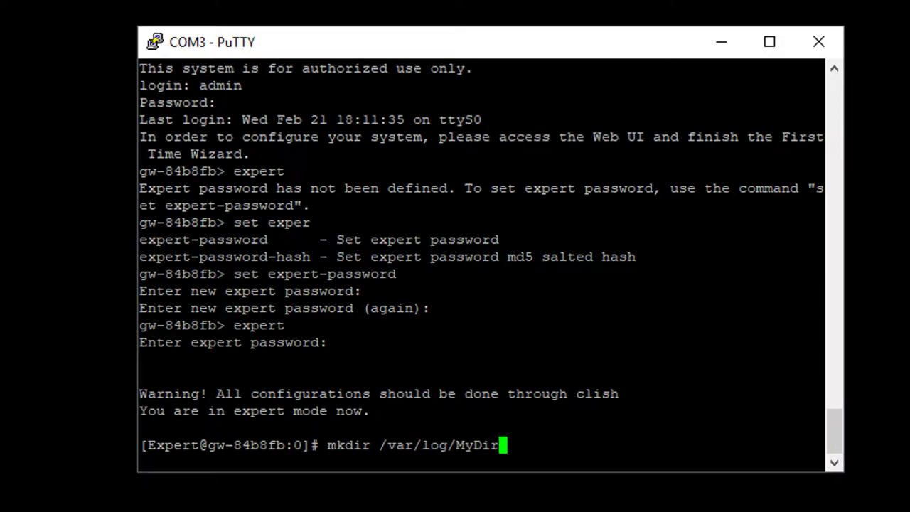
Create /var/log/MyDir and /mnt/usb, mount /dev/sdb1 there, and copy its .tgz packages into MyDir
key("Return")
type("mkdir /mnt/usb")
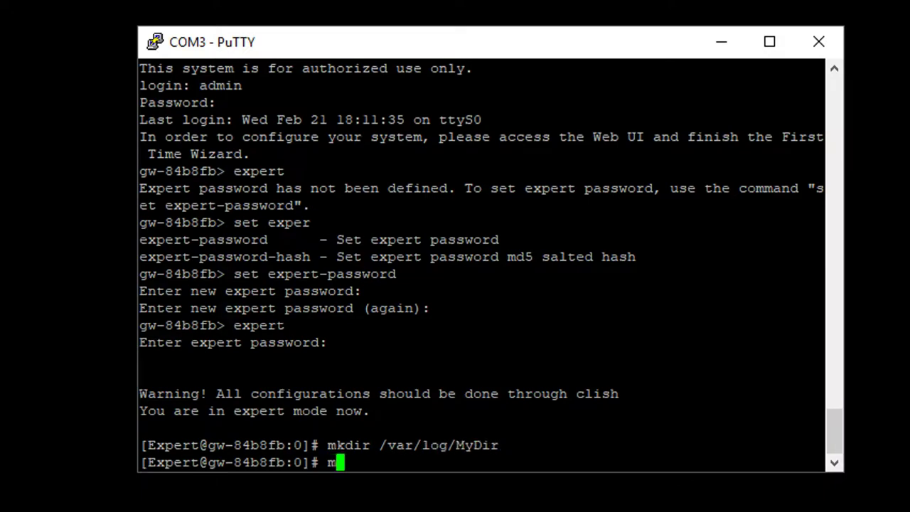
key("Return")
type("mount -t vfat /dev/sdb1 /mnt/usb")
key("Return")
type("cd /var/log/MyDir")
key("Return")
type("cp /mnt/usb/*.tgz .")
key("Return")
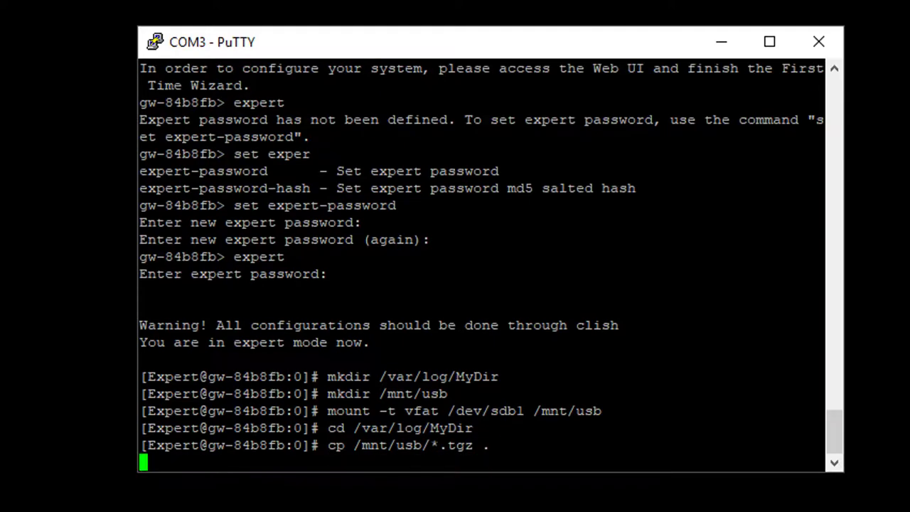
Decompress blink.tgz, extract blink.tar, and run ./blink to redeploy the gateway
type("ls -l")
key("Return")
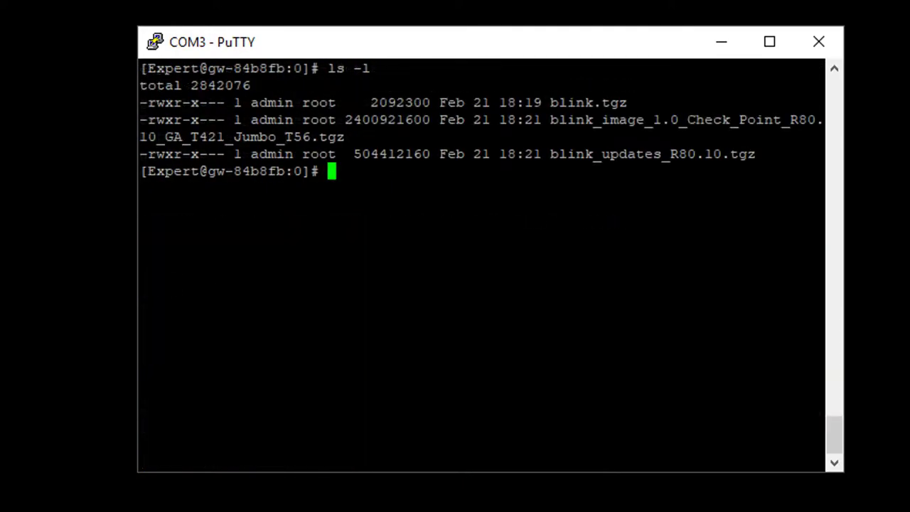
type("gunzip blink.tgz")
key("Return")
type("tar xvf blink.tar")
key("Return")
type("ls -l")
key("Return")
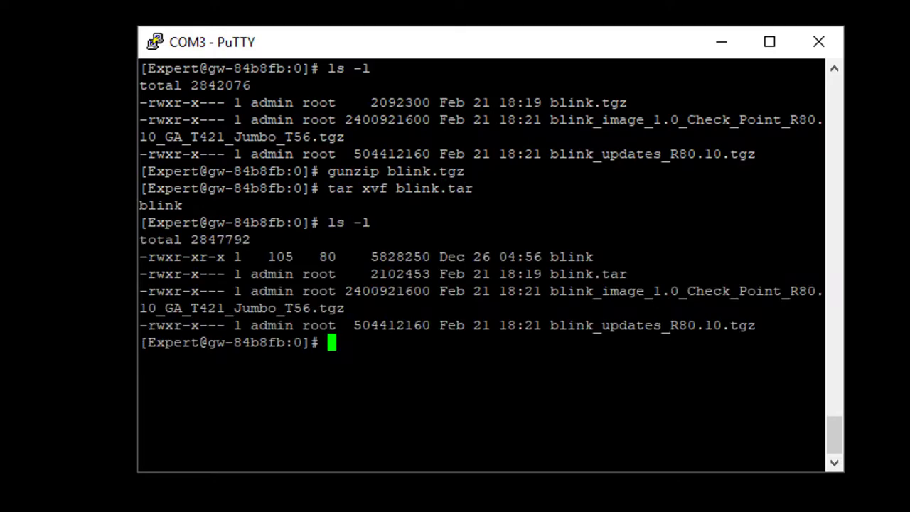
type("./blink")
key("Return")
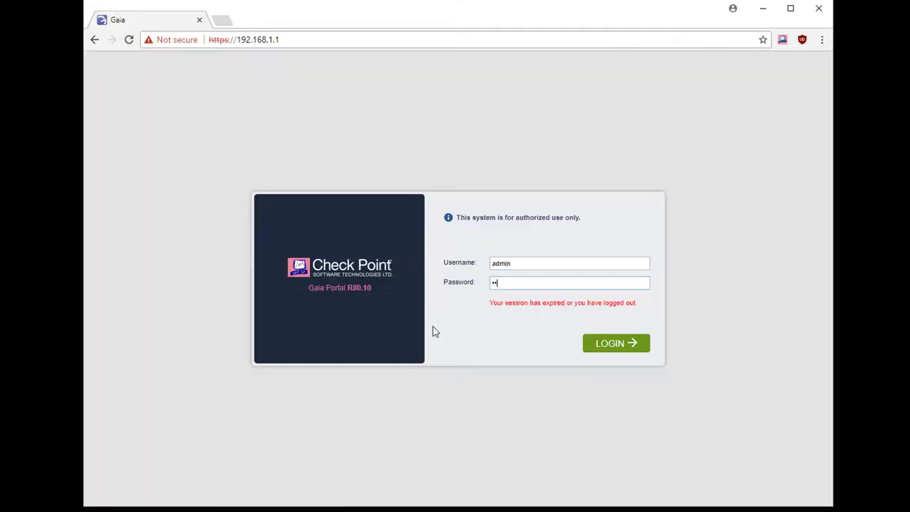
Complete the First Time Wizard by setting the new admin password and activation key
key("Return")
left_click(356, 239)
type("vpn123")
key("Tab")
type("vpn123")
key("Tab")
type("vpn123")
key("Tab")
type("vpn123")
left_click(619, 420)
left_click(446, 306)
Sign in to Gaia Portal as admin
left_click(498, 264)
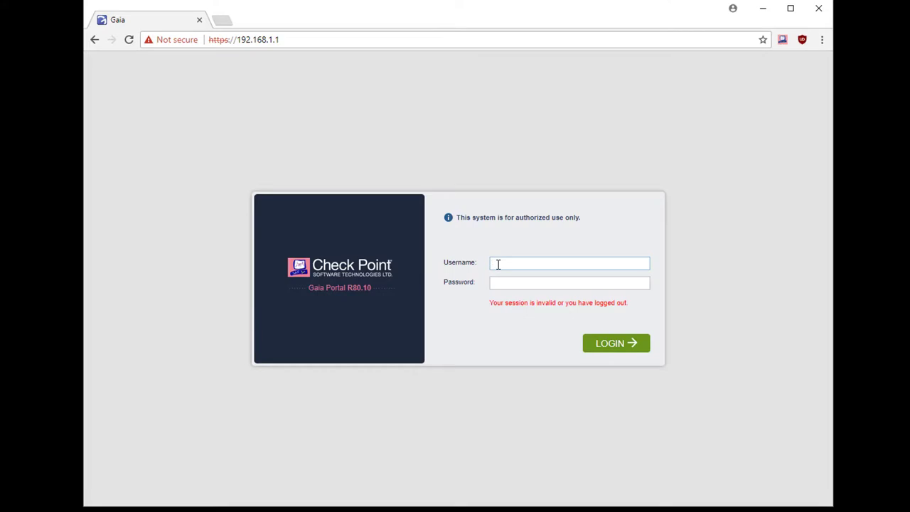
type("admin")
key("Tab")
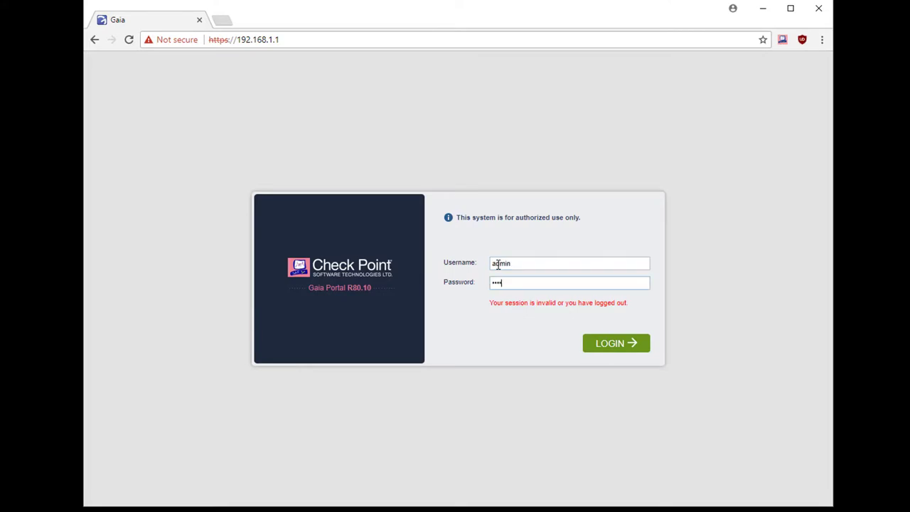
key("Return")
Open CPUSE Status and Actions and set Showing to All packages
scroll(163, 355, "down", 2)
left_click(142, 483)
left_click(554, 143)
left_click(511, 195)
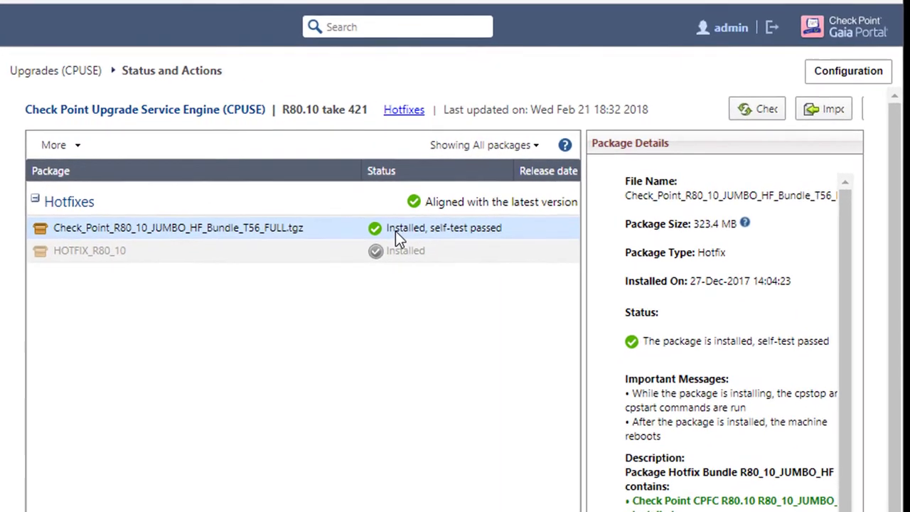